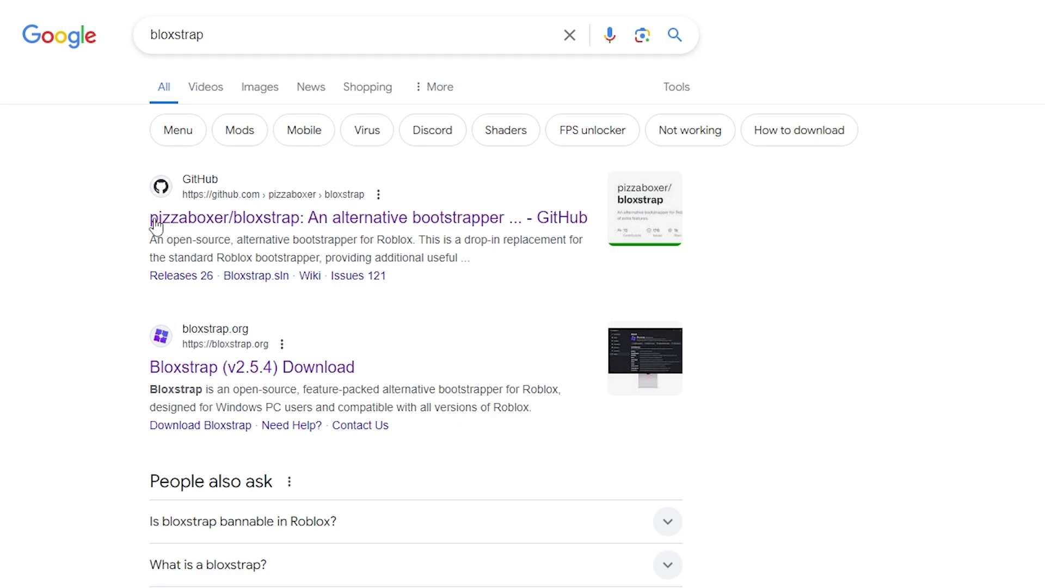
Open the pizzaboxer/bloxstrap GitHub repository from the Google results for bloxstrap.
click(206, 221)
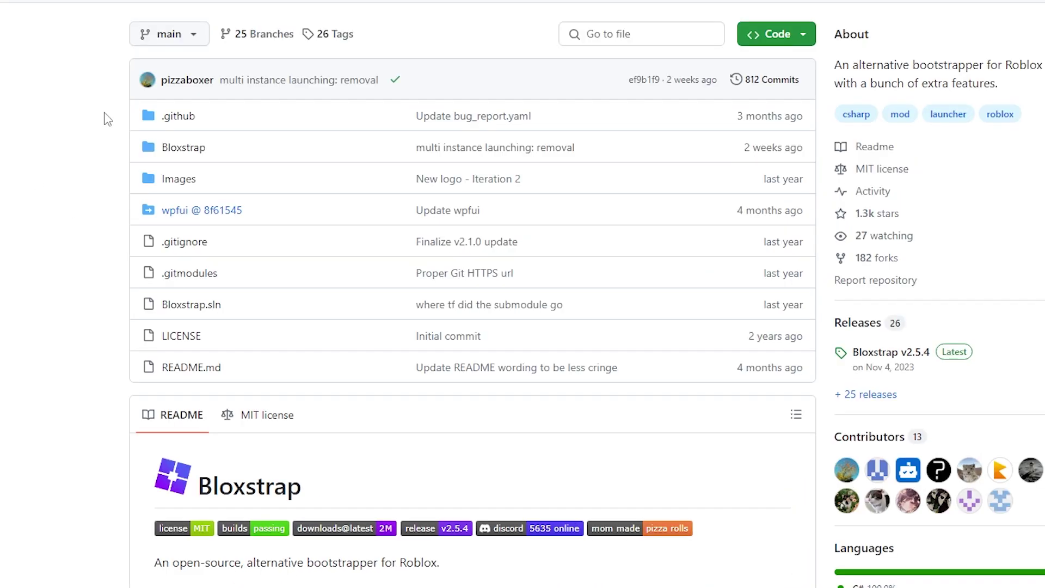
Scroll to the Installing section and open the latest release page to get Bloxstrap-v2.5.4.exe.
scroll(112, 136, down, 5)
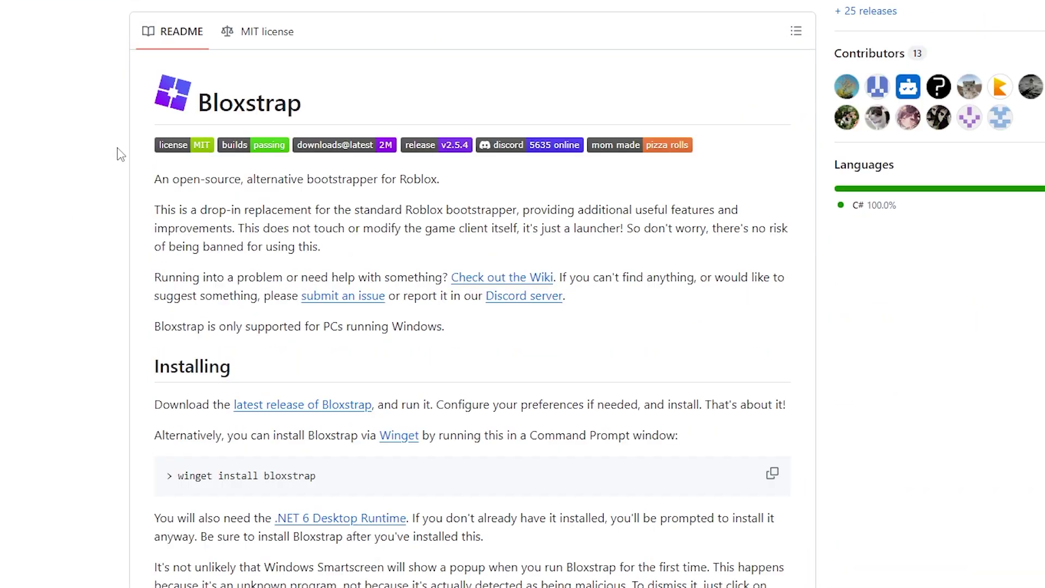
double_click(195, 370)
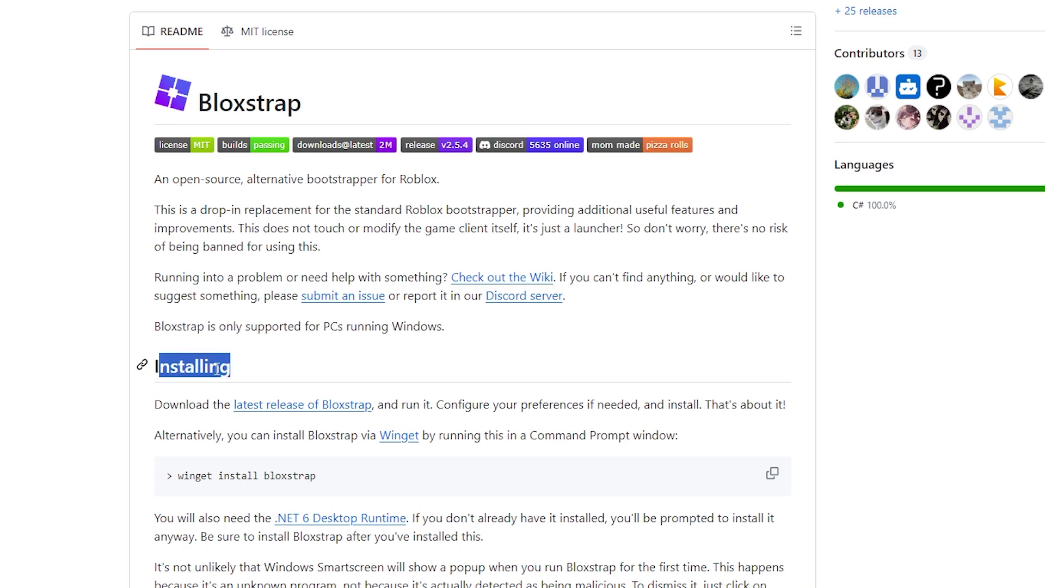
click(196, 370)
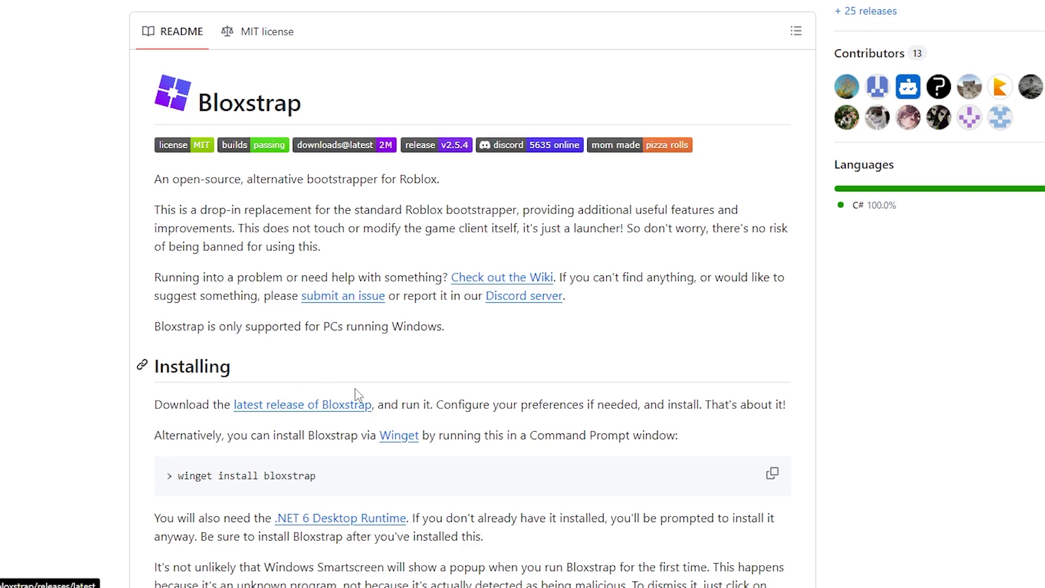
click(303, 406)
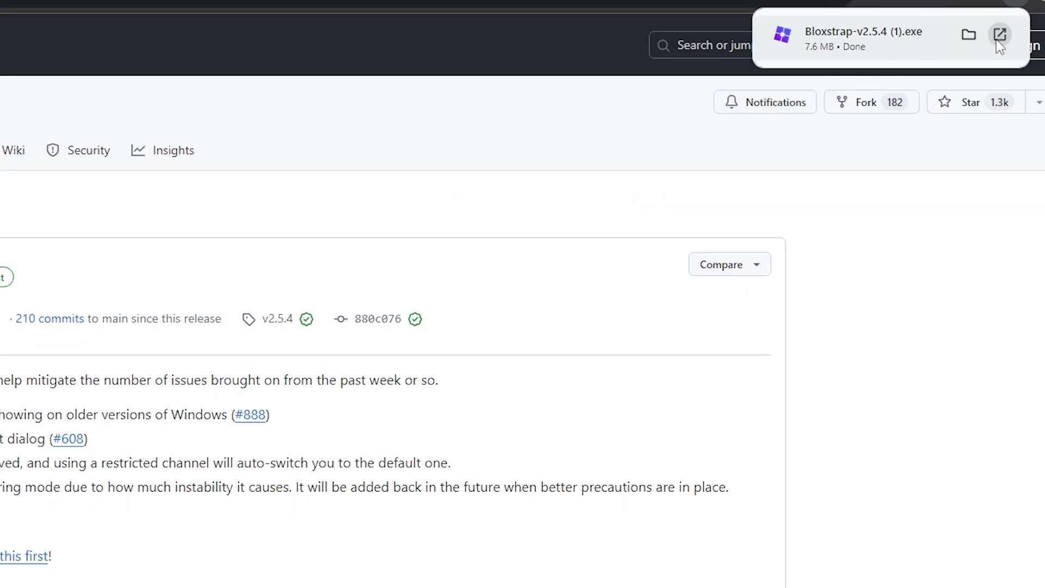
Launch Bloxstrap Menu from Start search and switch on 'Allow multi-instance launching'.
key(super)
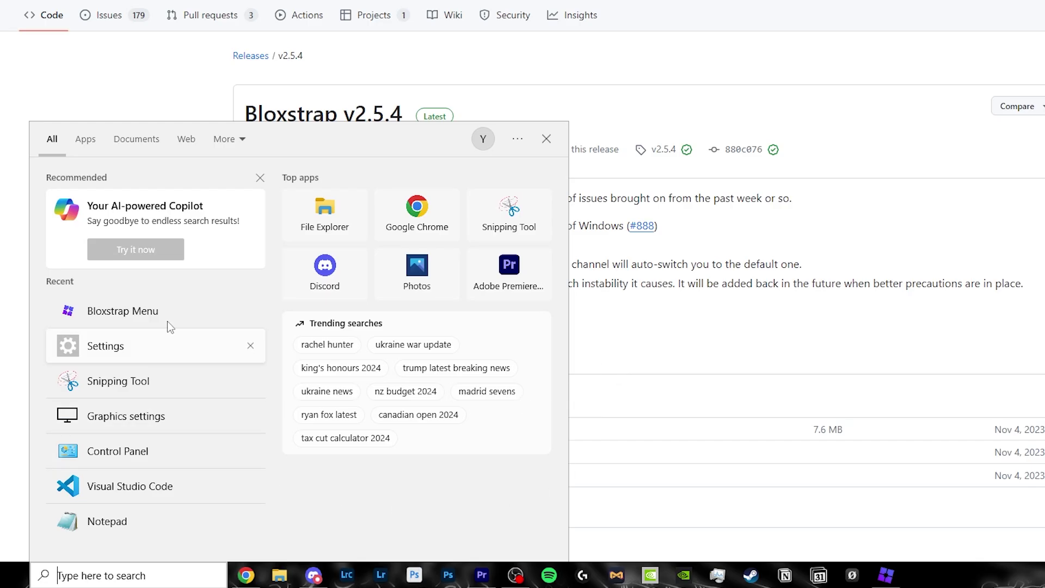
text(bloxstrap)
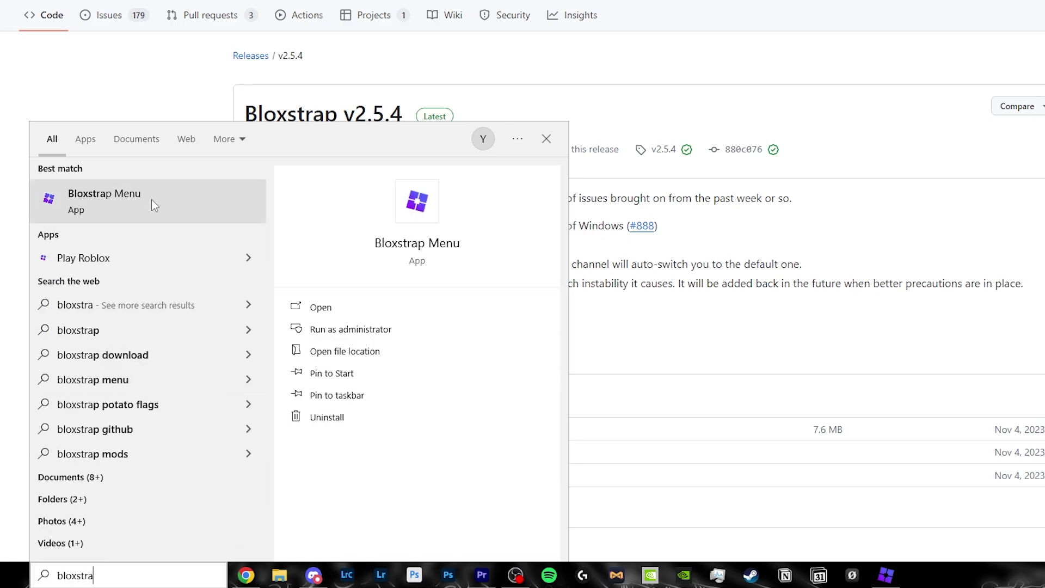
click(152, 199)
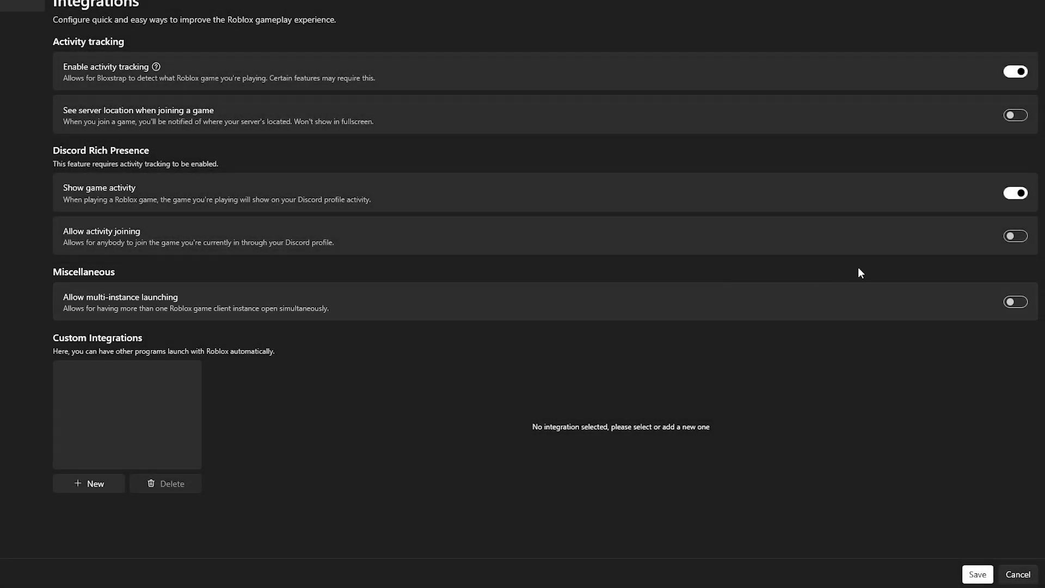
click(1020, 306)
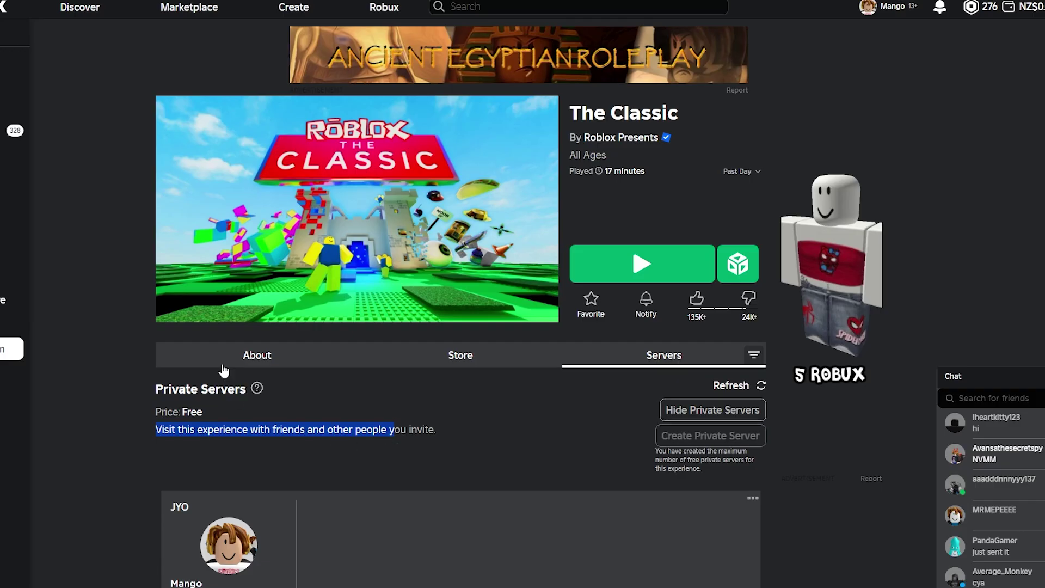
Scroll down The Classic's Servers tab to the JYO private server and join it.
click(303, 433)
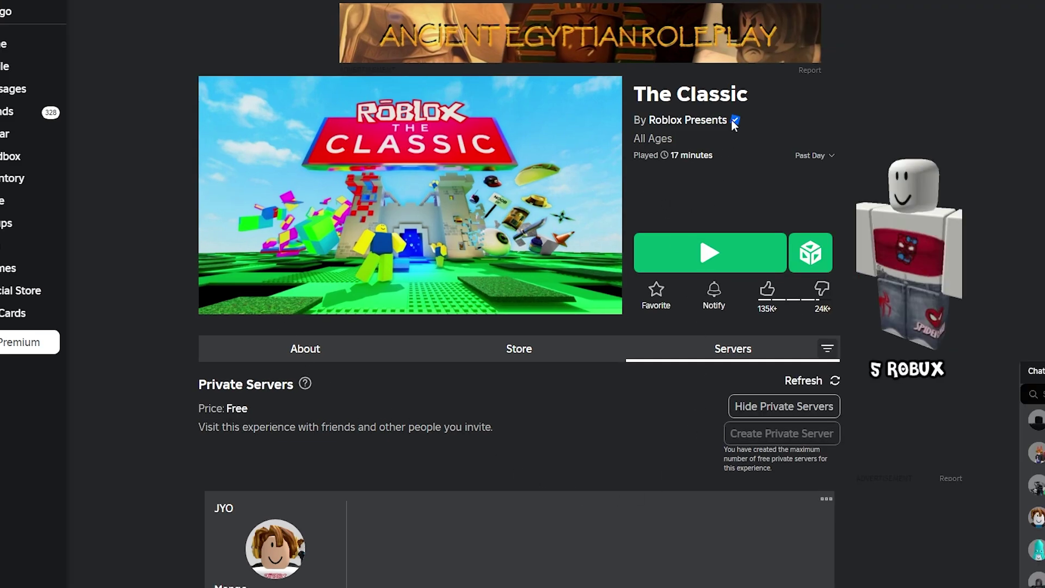
scroll(352, 346, down, 1)
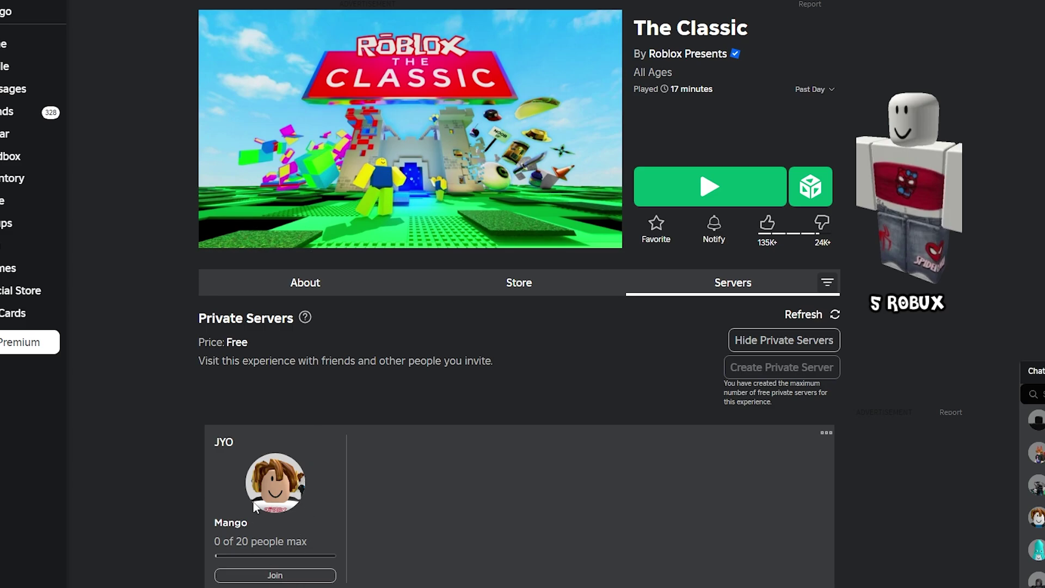
click(291, 576)
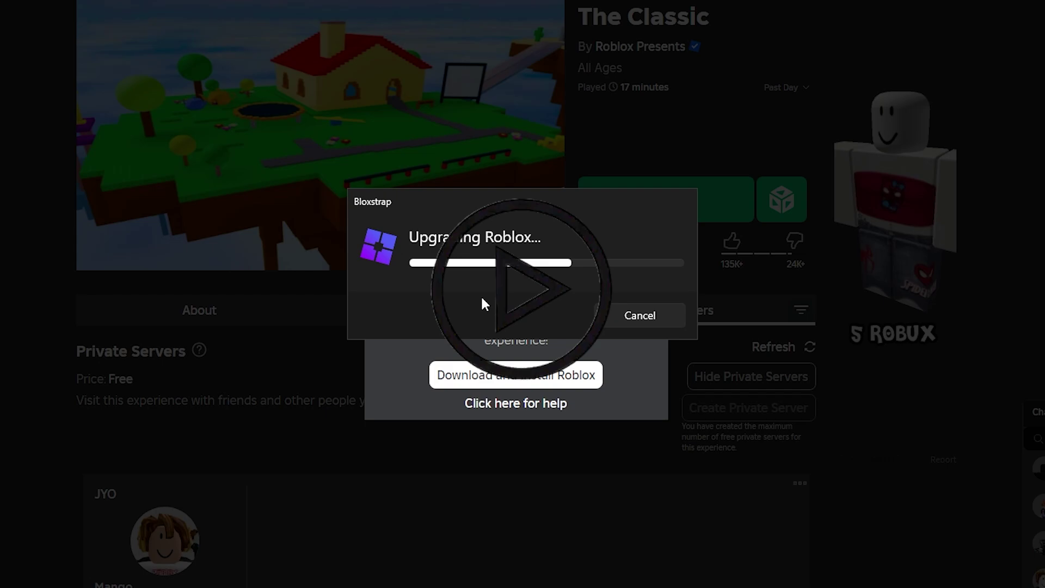
Switch the Roblox website to the second account through the settings menu's account switcher.
key(w)
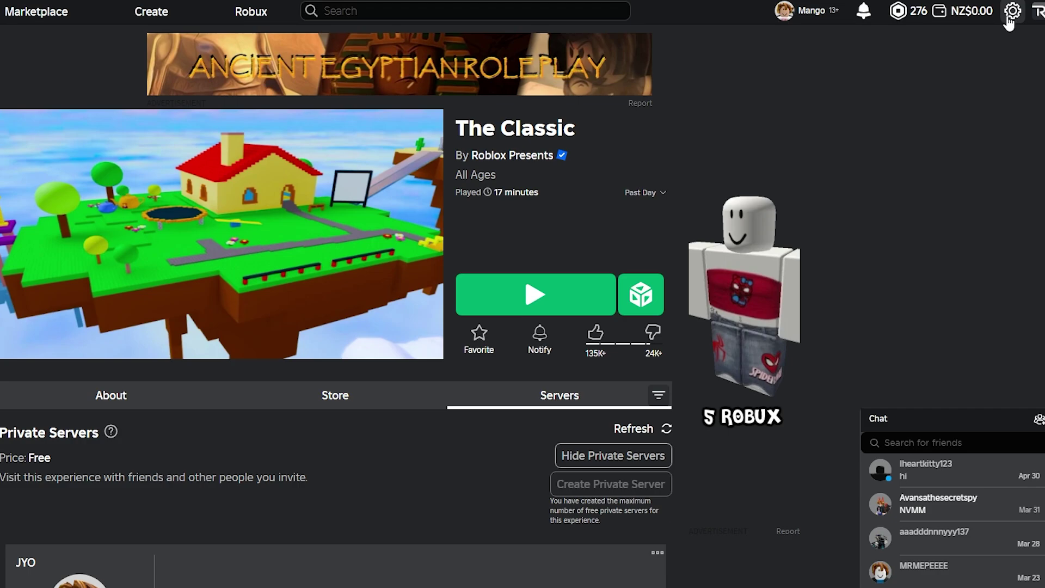
click(1011, 16)
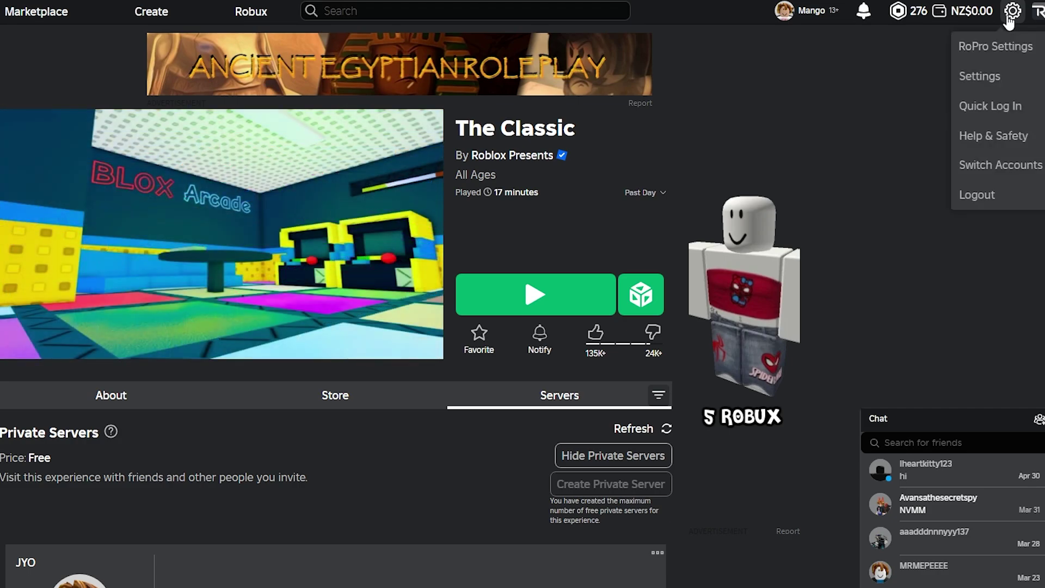
click(1008, 168)
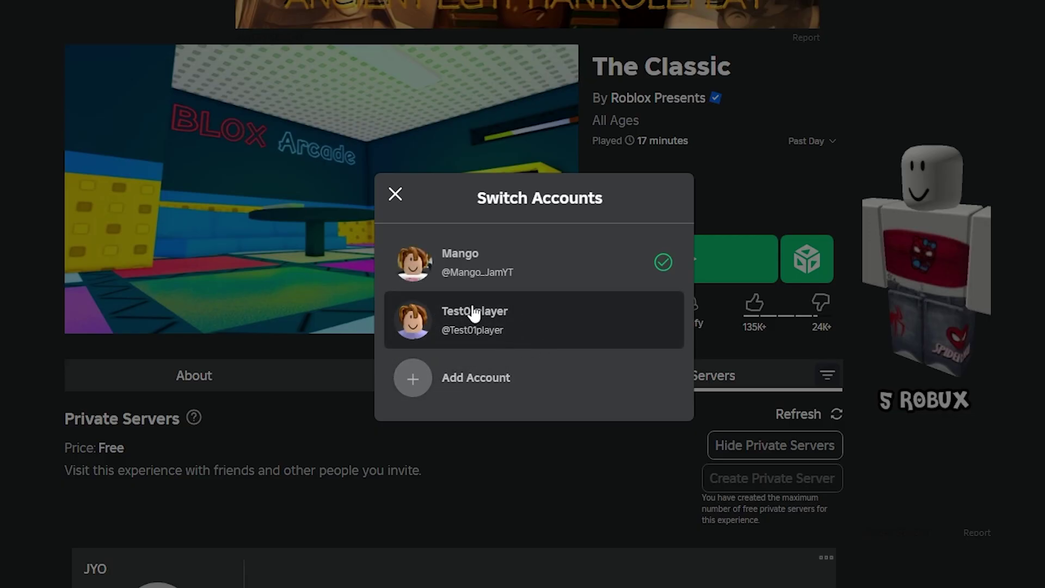
click(474, 313)
drag(432, 18, 565, 18)
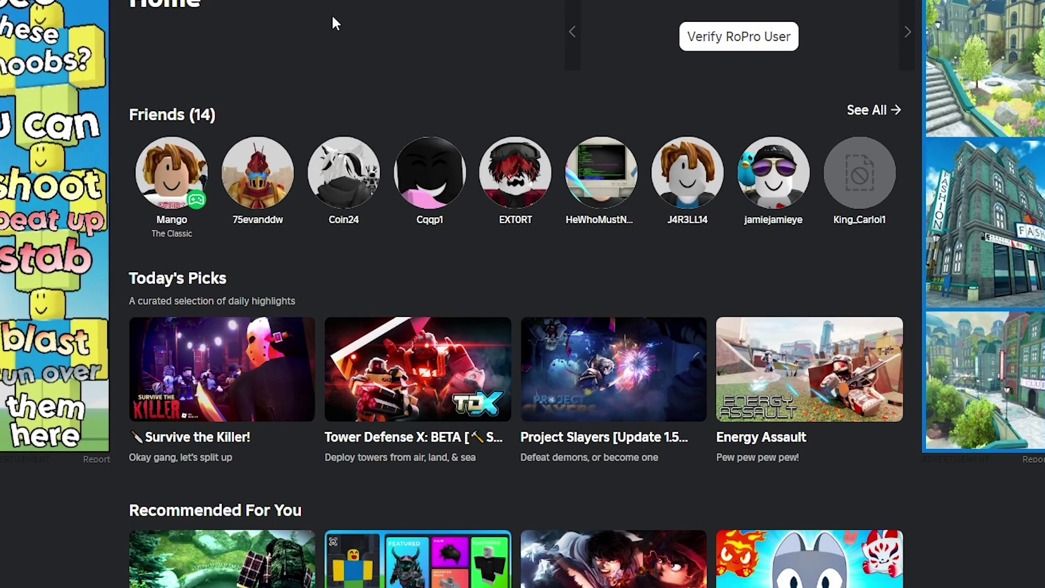
Open The Classic from the friend's card and show its server list.
mouse_move(210, 180)
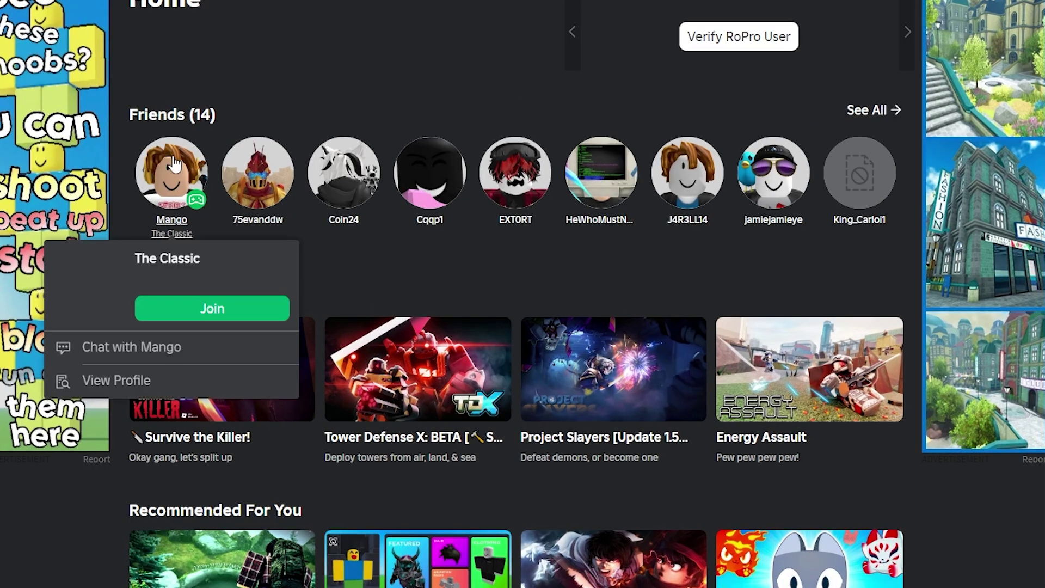
click(155, 260)
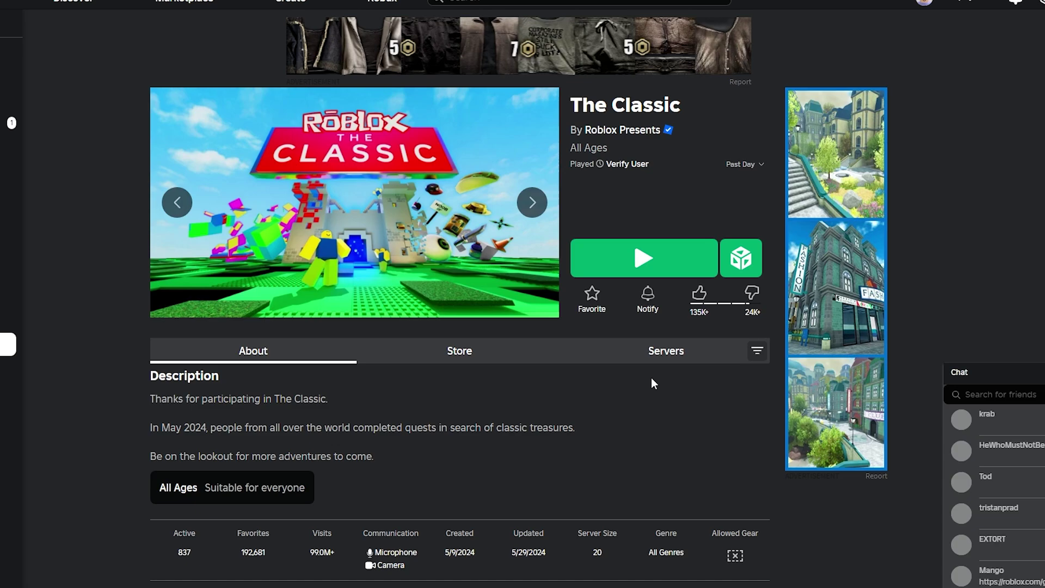
click(665, 351)
scroll(425, 320, down, 5)
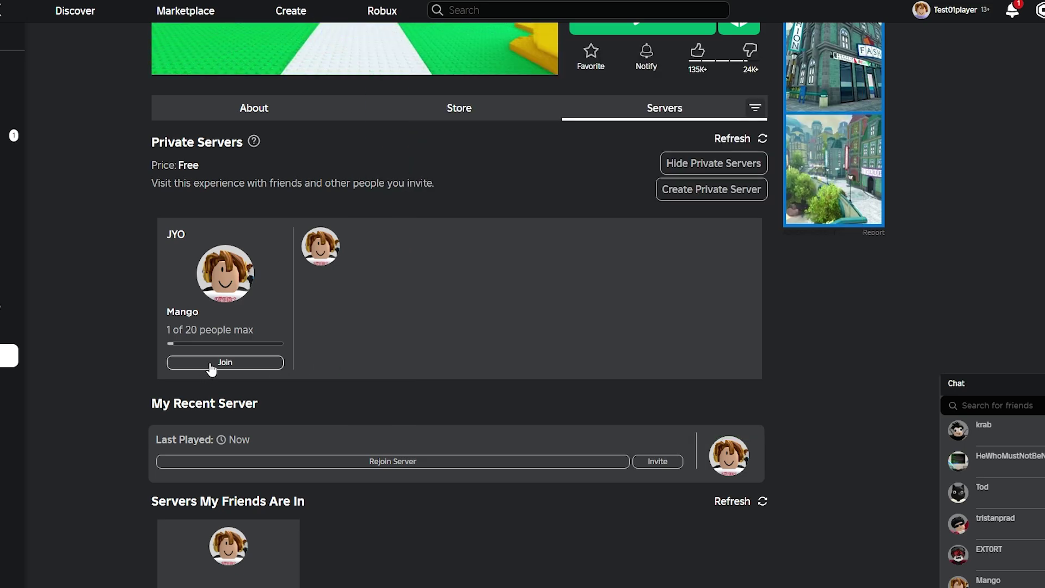
Join the JYO private server as the second account and walk toward the host's character.
click(223, 363)
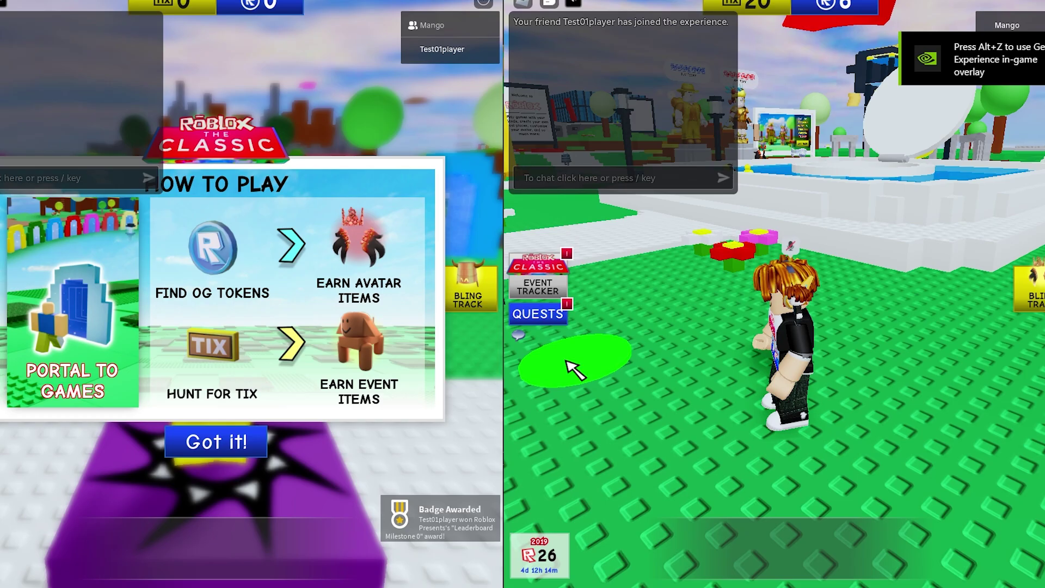
key(w)
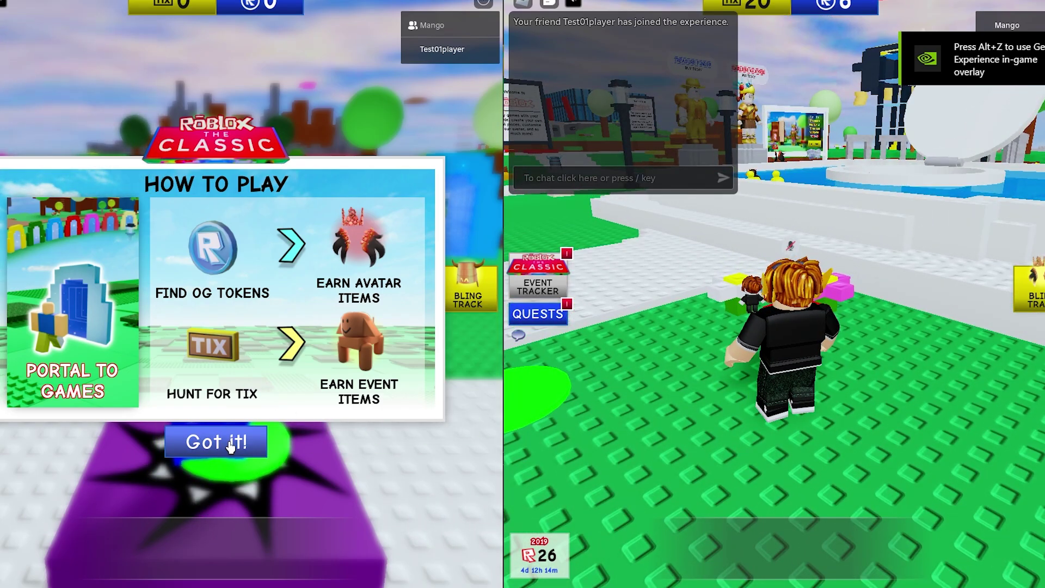
click(231, 444)
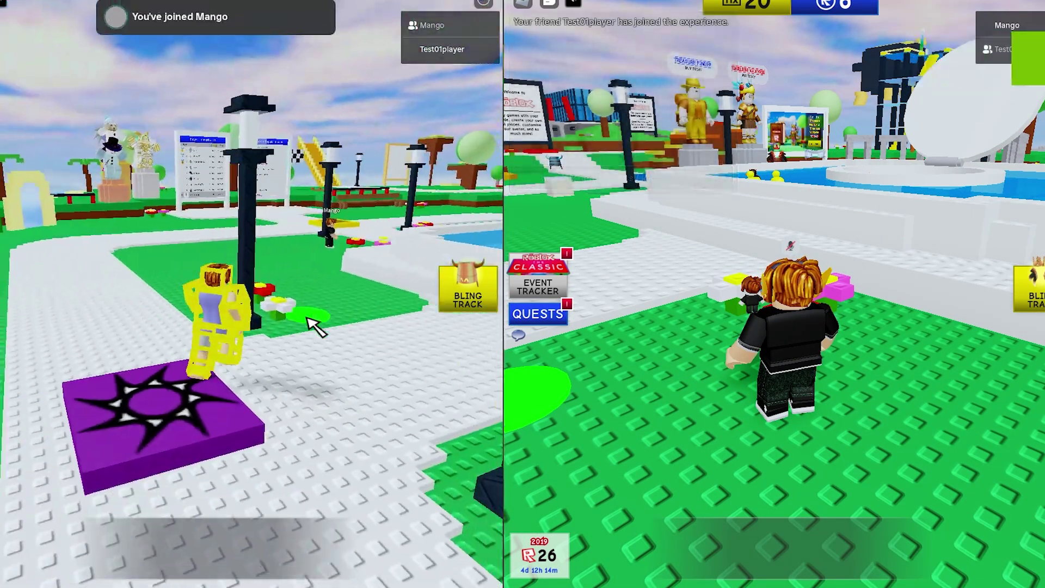
key(Left)
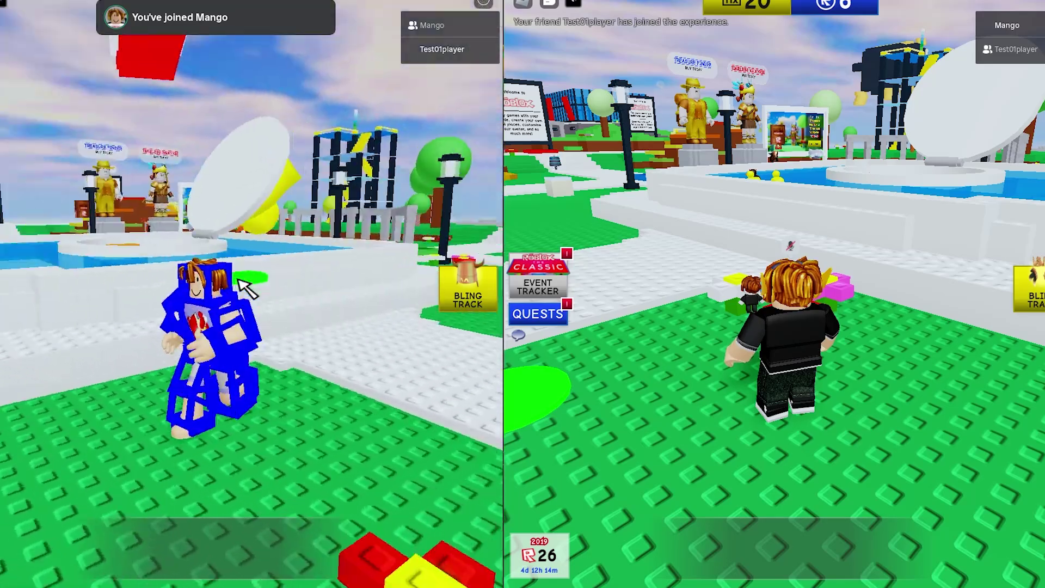
key(w)
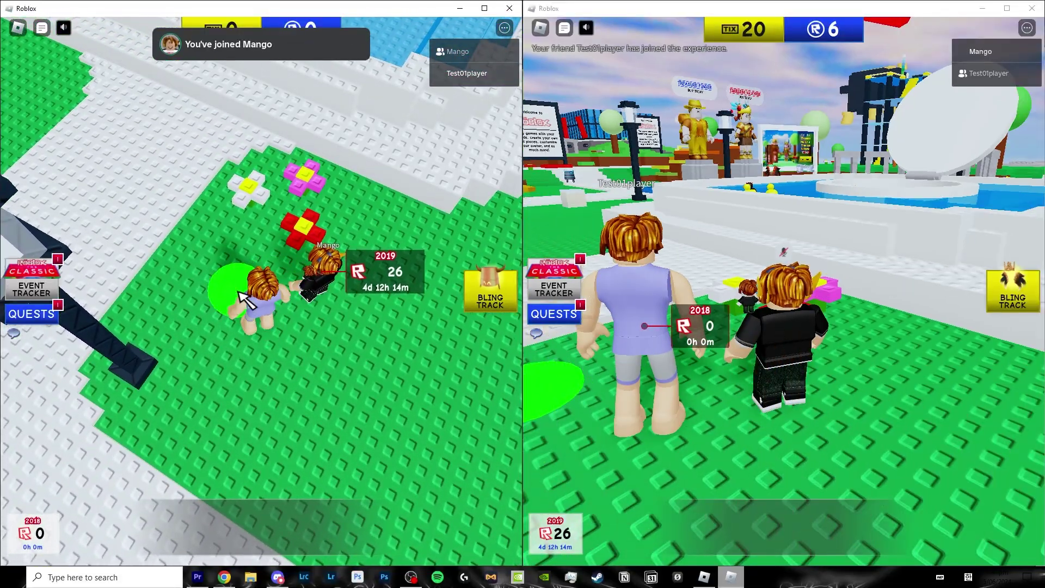
Walk the avatars in both the left and right windows over beside the flowers.
click(925, 354)
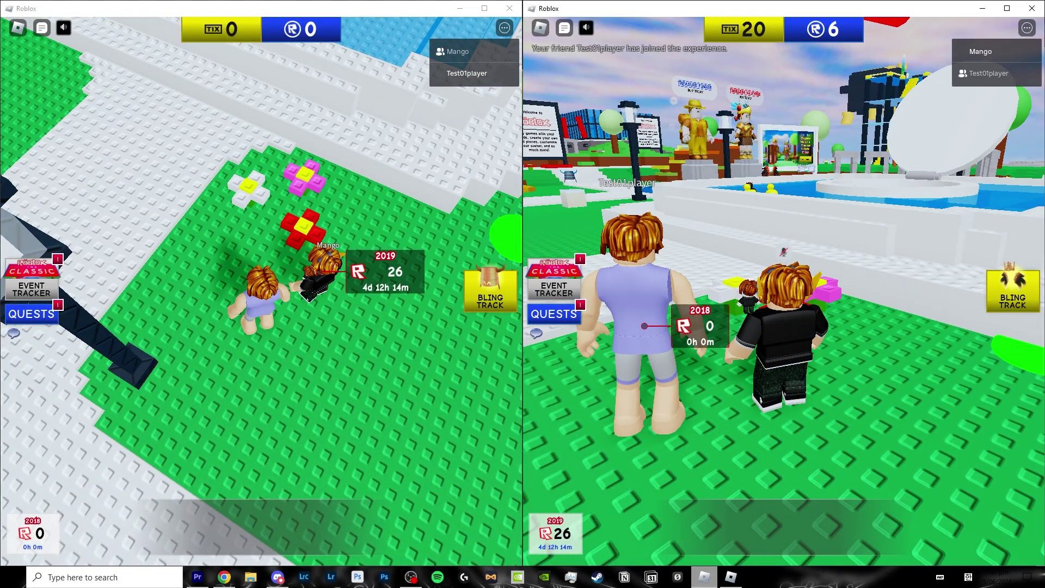
click(909, 340)
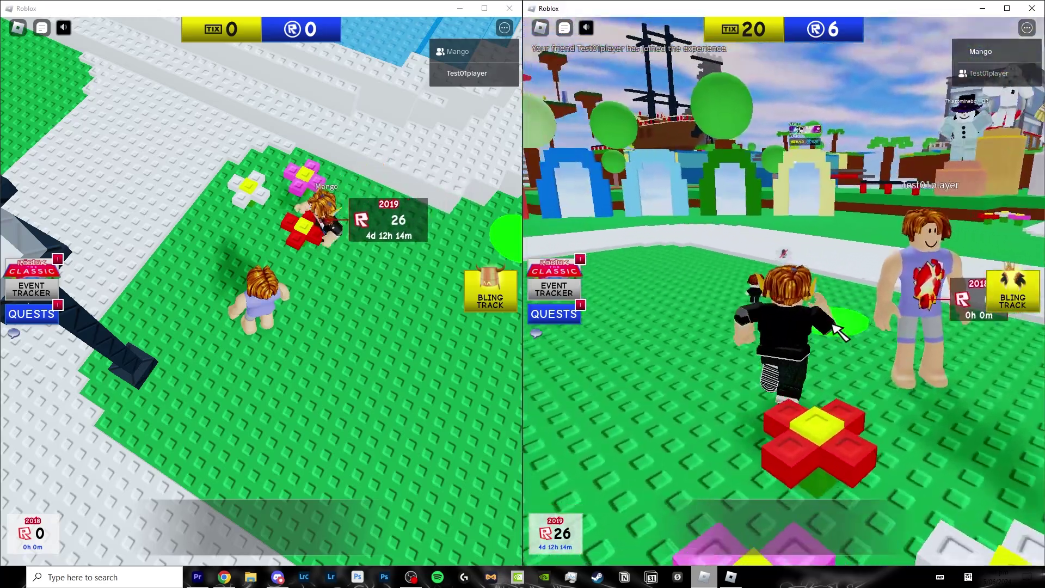
click(412, 329)
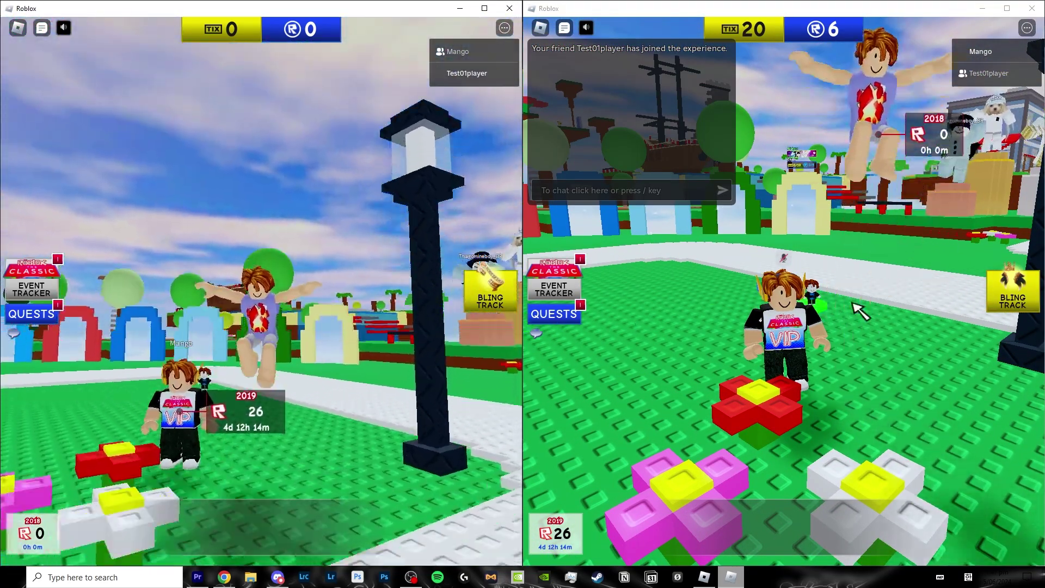
click(863, 381)
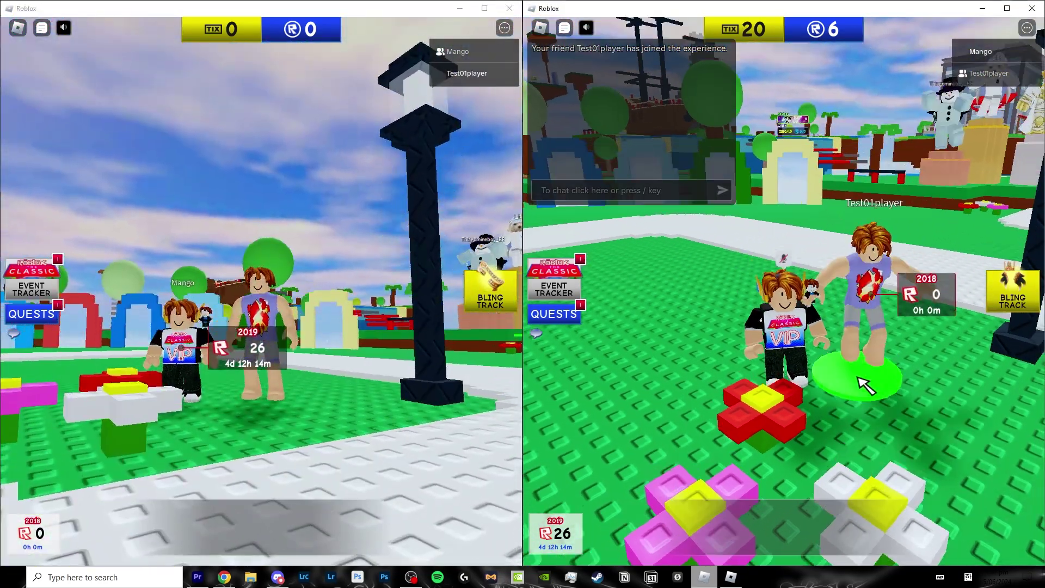
click(272, 416)
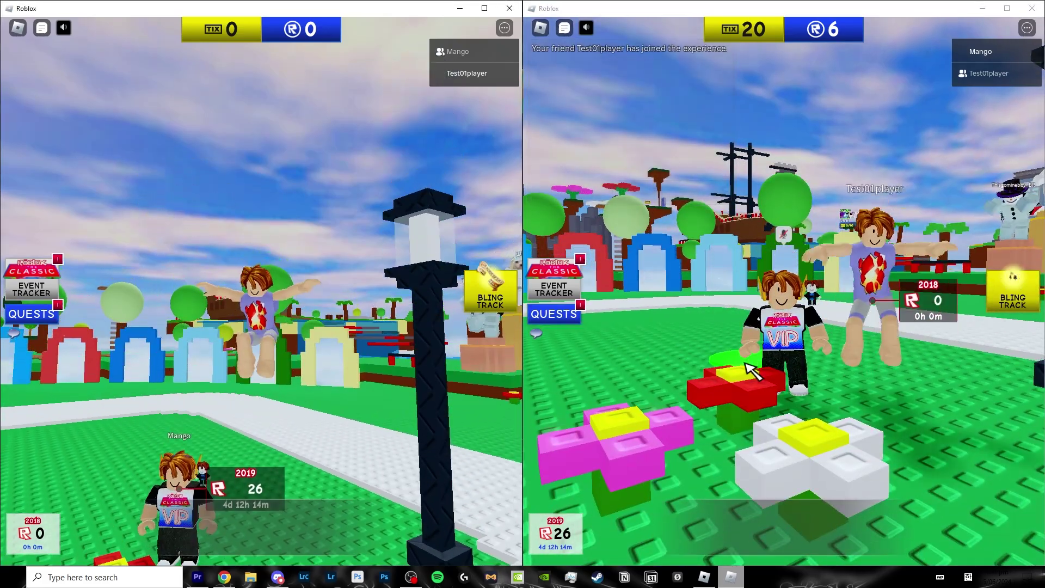
click(753, 373)
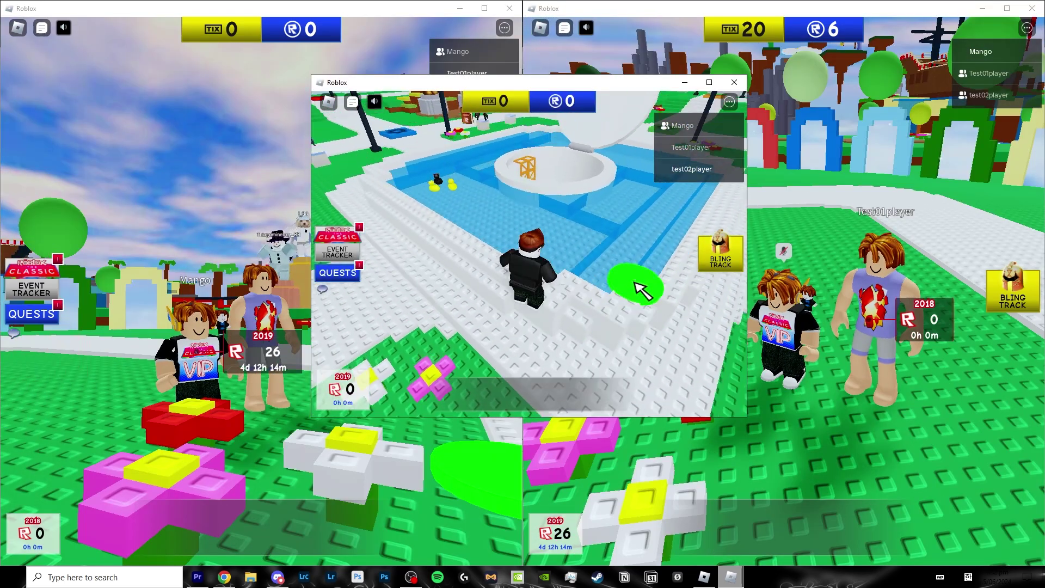
Walk the third account's avatar from the pool to the other players and reposition the right window's avatar.
key(w)
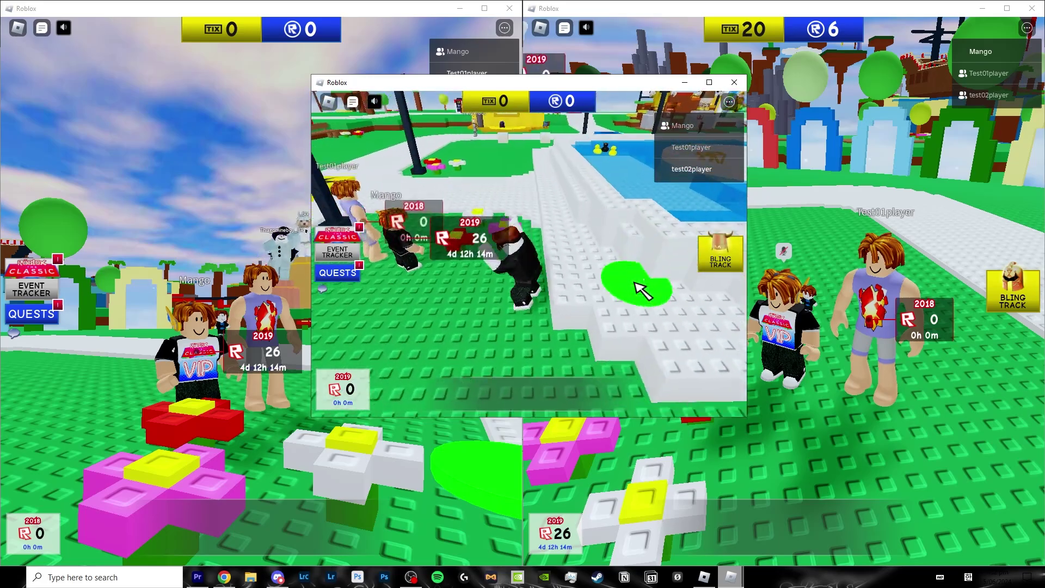
key(a)
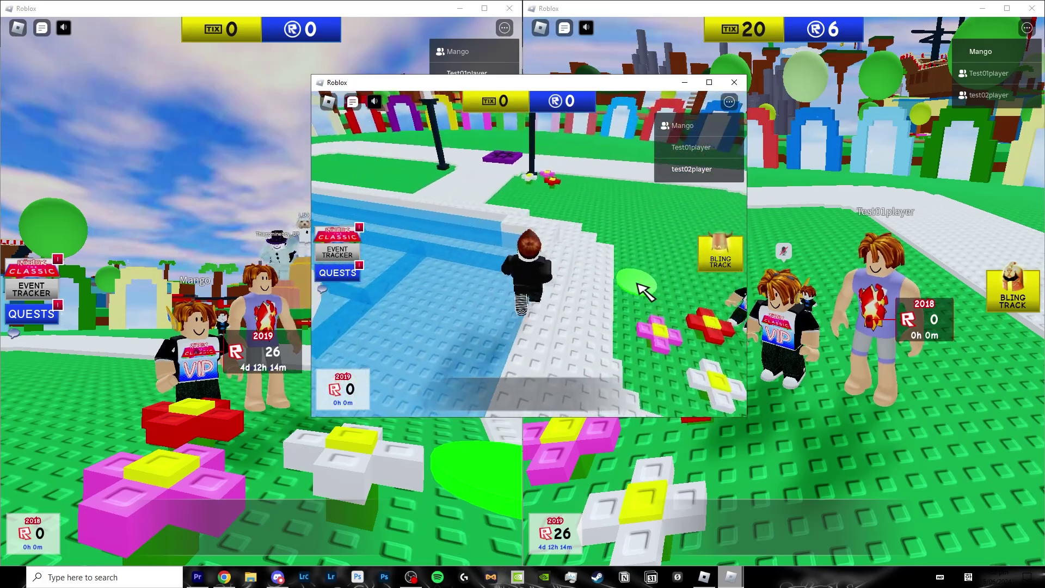
key(a)
key(w)
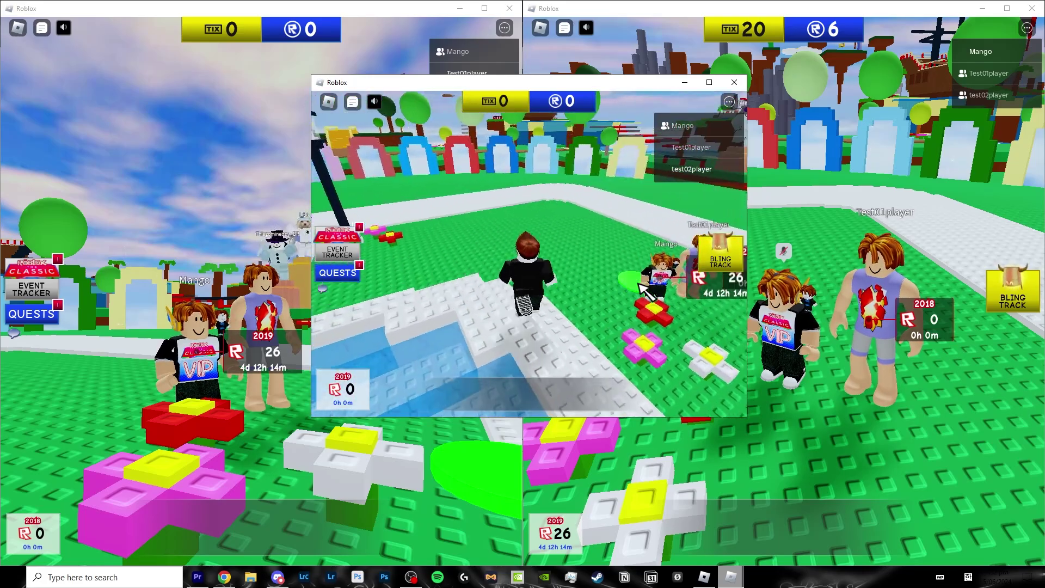
click(645, 291)
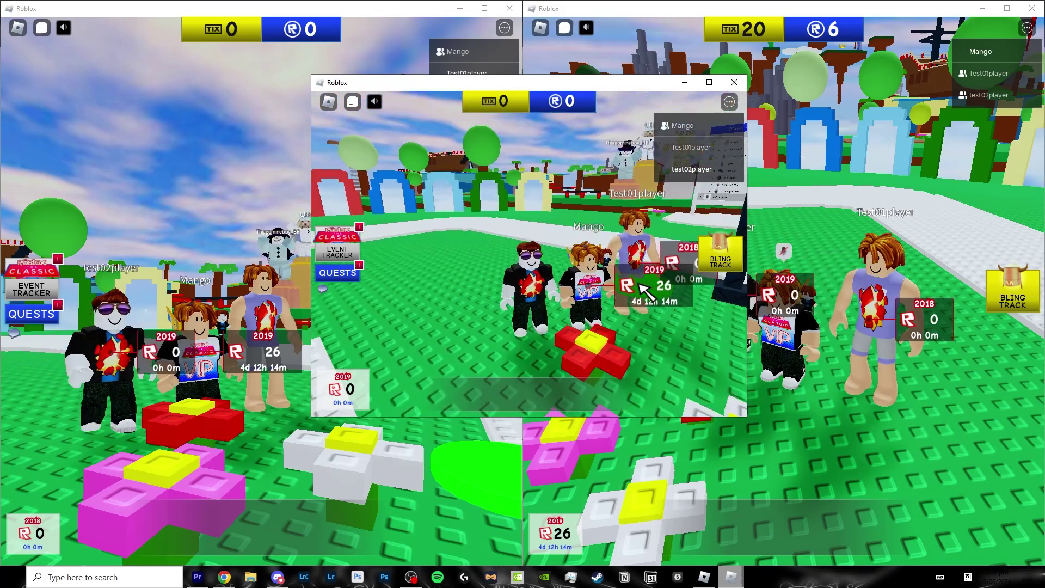
click(873, 388)
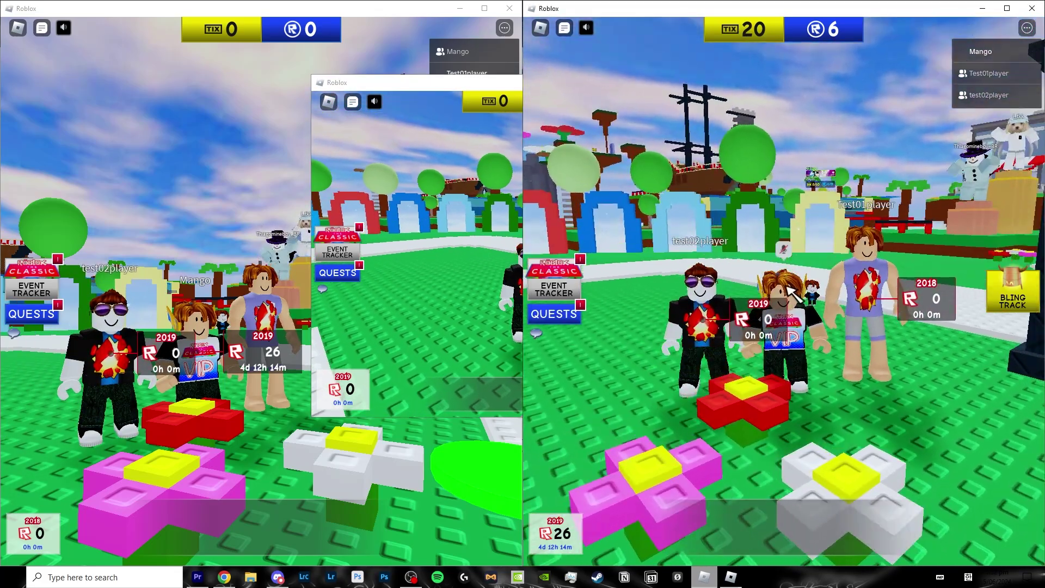
click(716, 300)
Turn on the Shift+F3 network stats overlay in the right, left and third Roblox windows.
key(shift+F3)
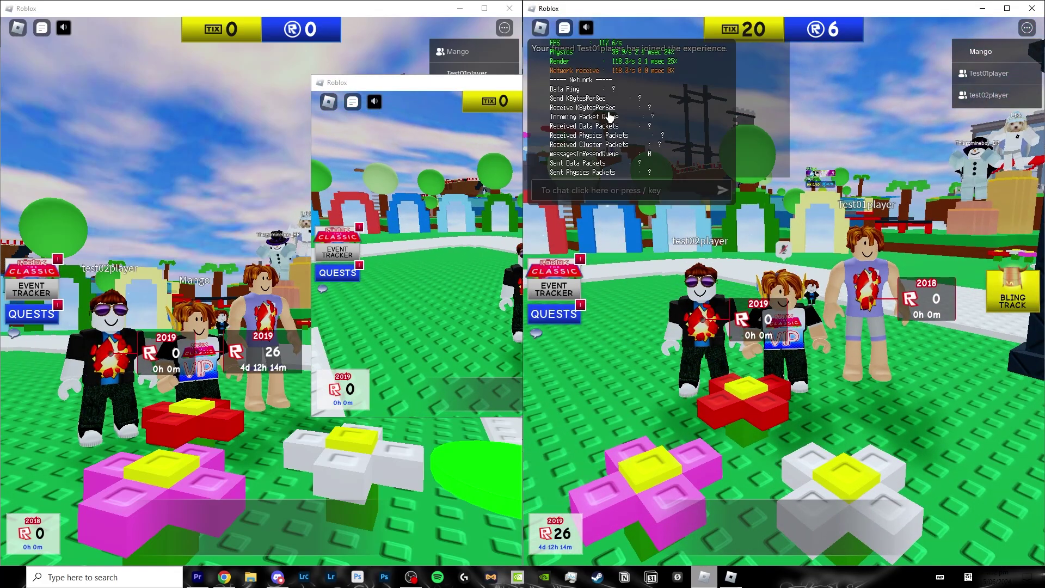
click(98, 168)
key(shift+F3)
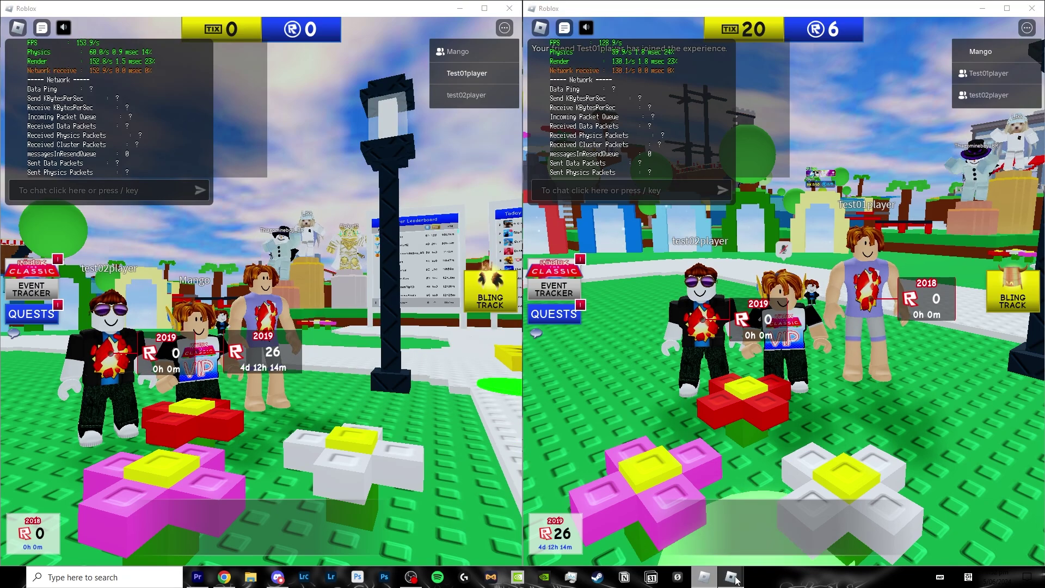
mouse_move(736, 580)
click(751, 545)
click(445, 208)
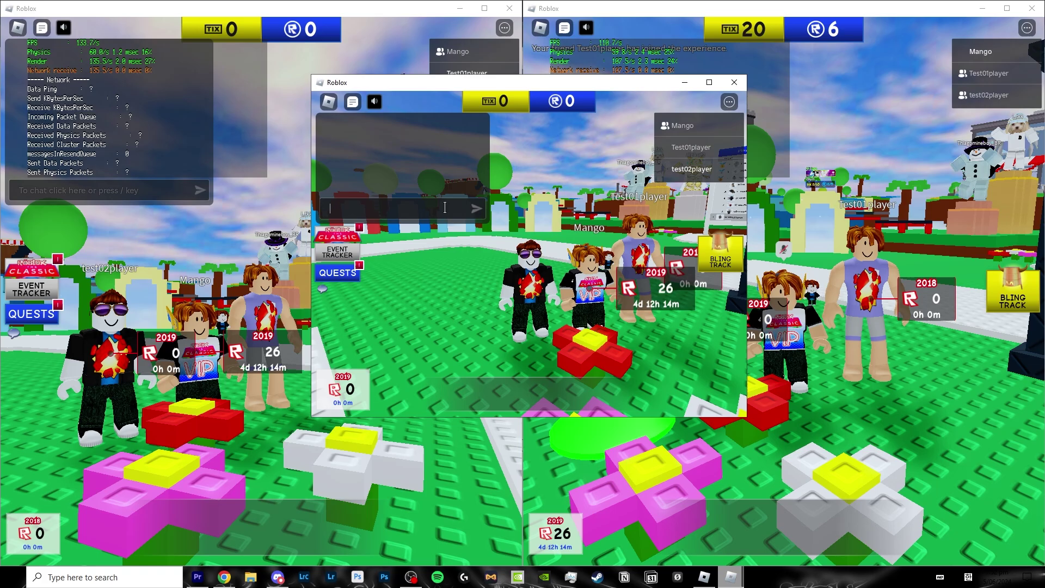
click(553, 326)
key(shift+F3)
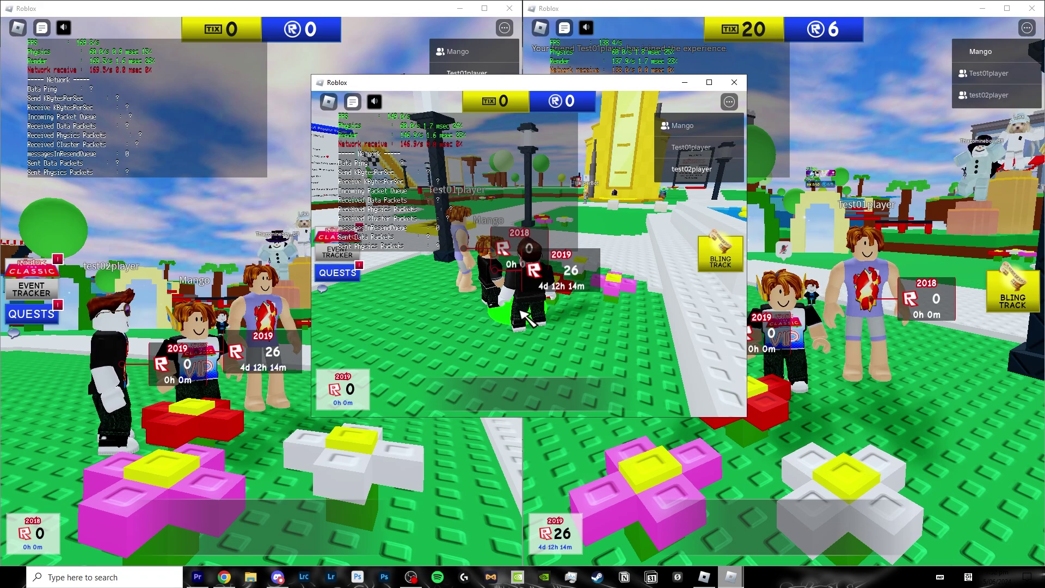
drag(521, 317, 648, 340)
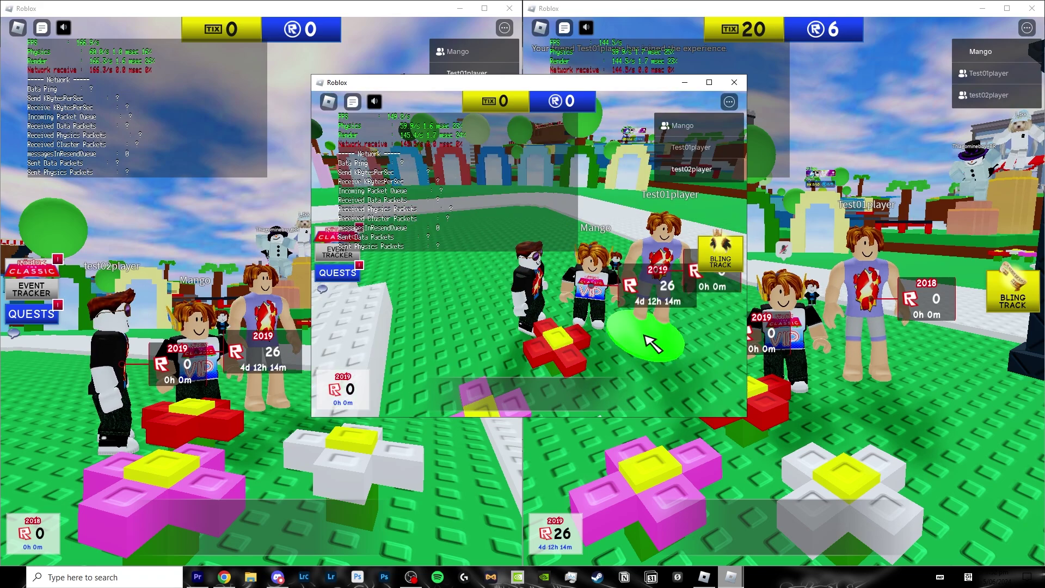